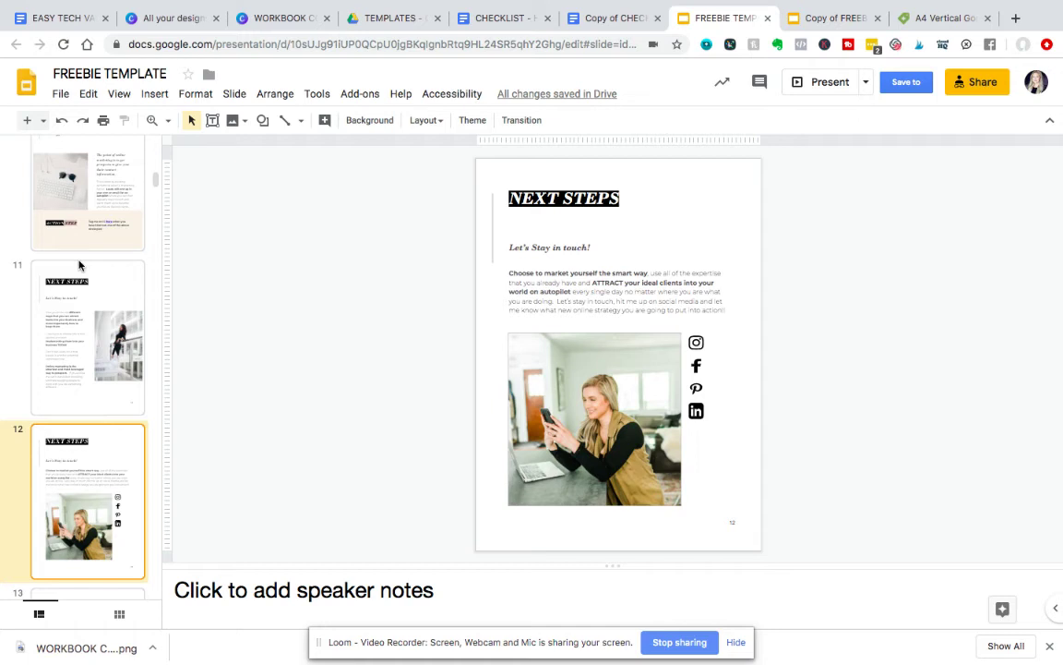
# Create a new blank Google Slides presentation from the FREEBIE TEMPLATE file
pyautogui.click(60, 93)
pyautogui.moveTo(87, 94)
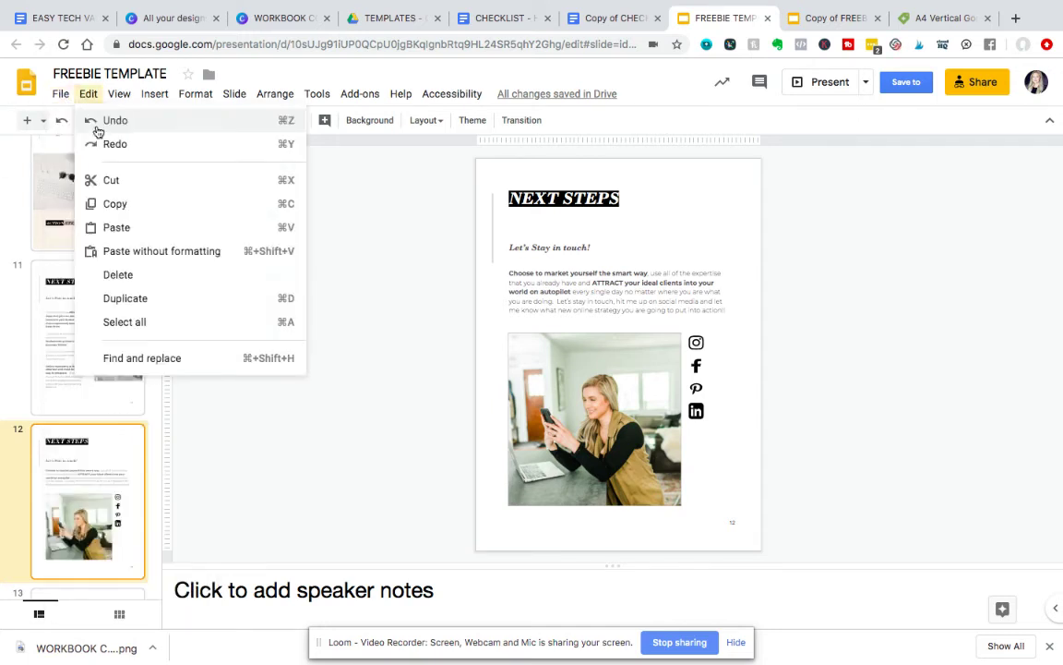
pyautogui.moveTo(81, 159)
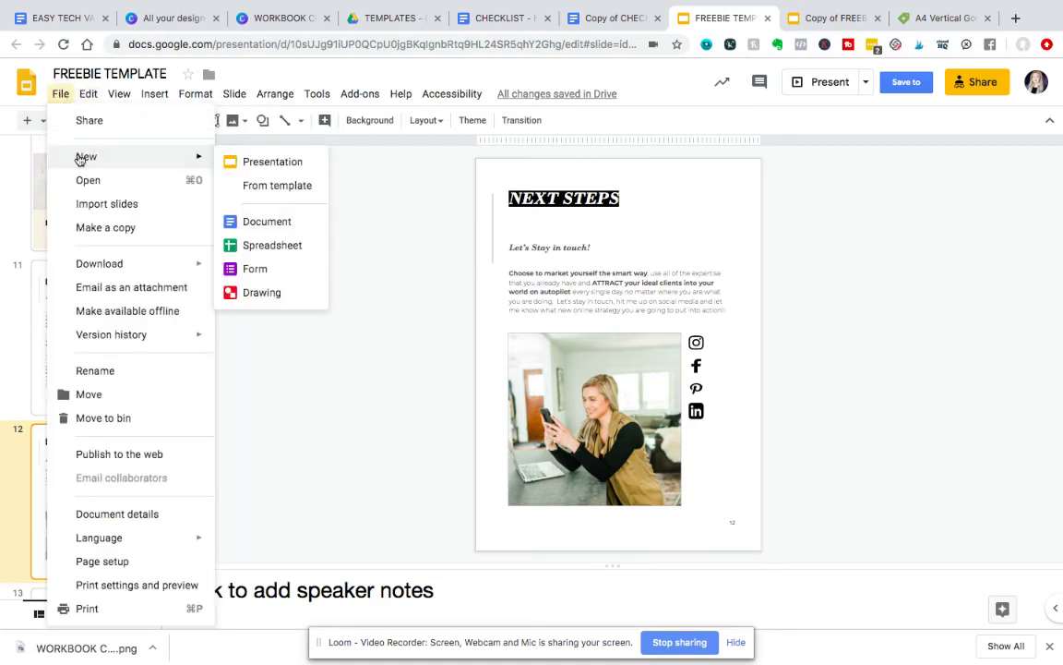
pyautogui.click(257, 163)
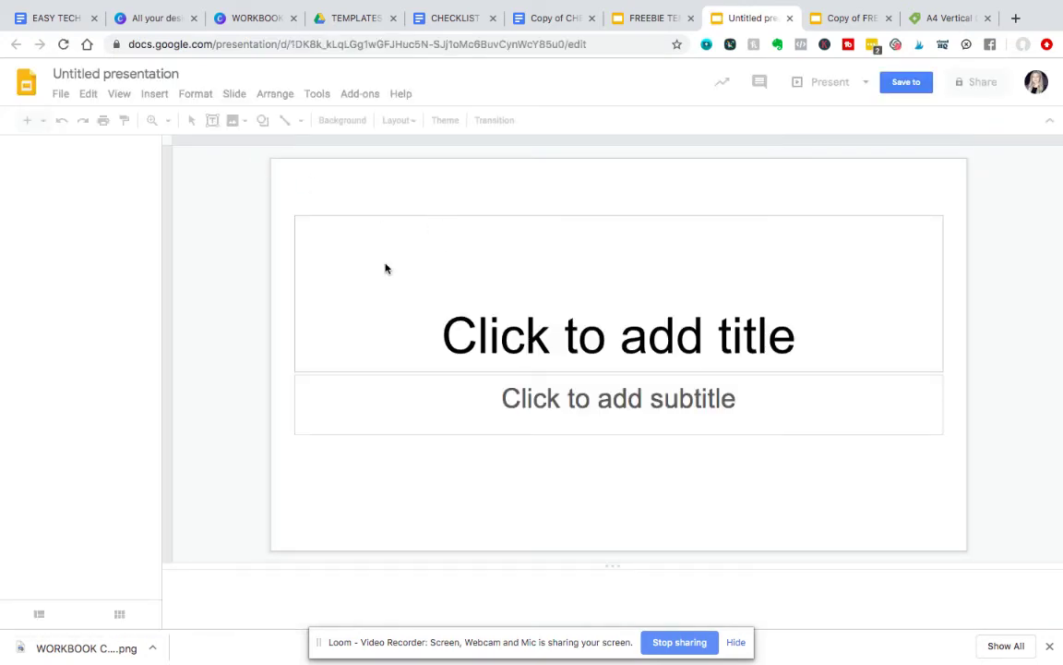
# Check the Canva workbook cover pages, the insertable elements in the untitled presentation, and the FREEBIE TEMPLATE slides
pyautogui.moveTo(411, 7)
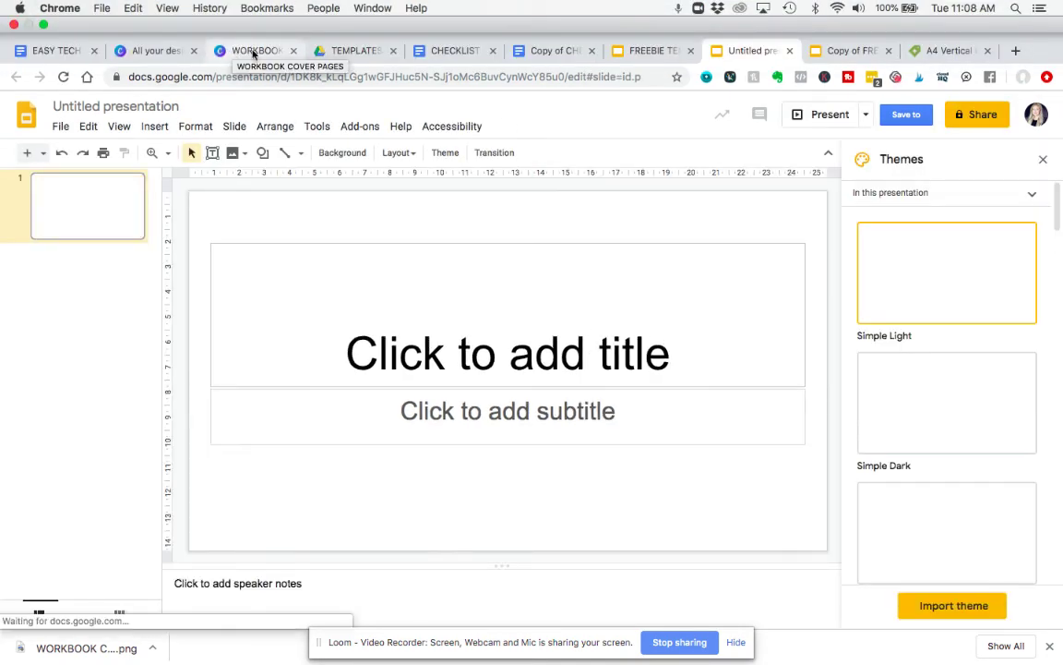
pyautogui.click(253, 51)
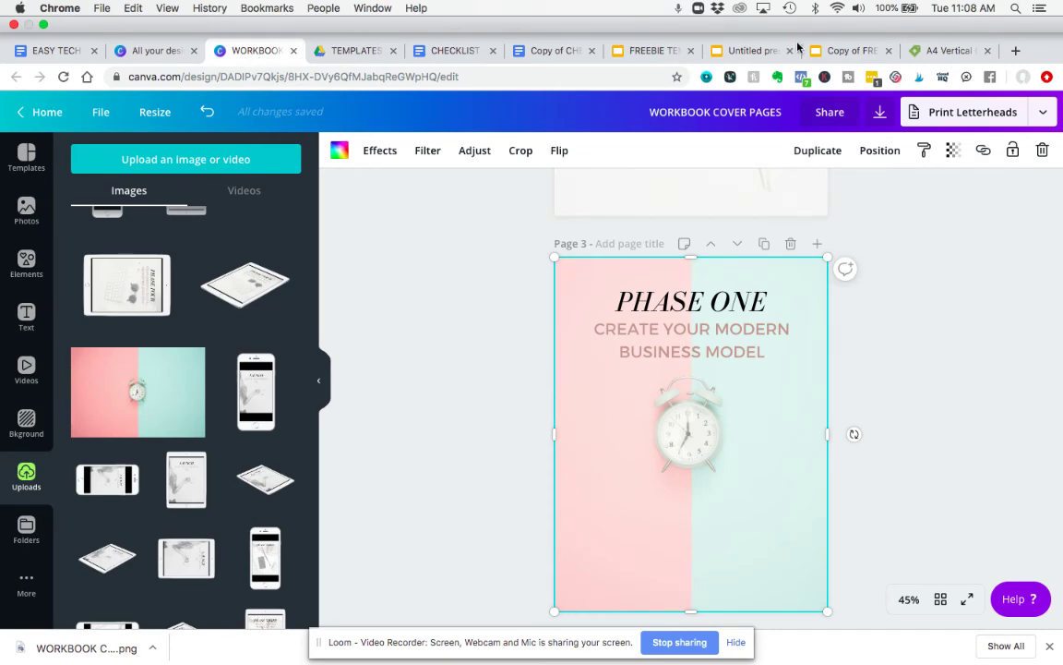
pyautogui.click(767, 53)
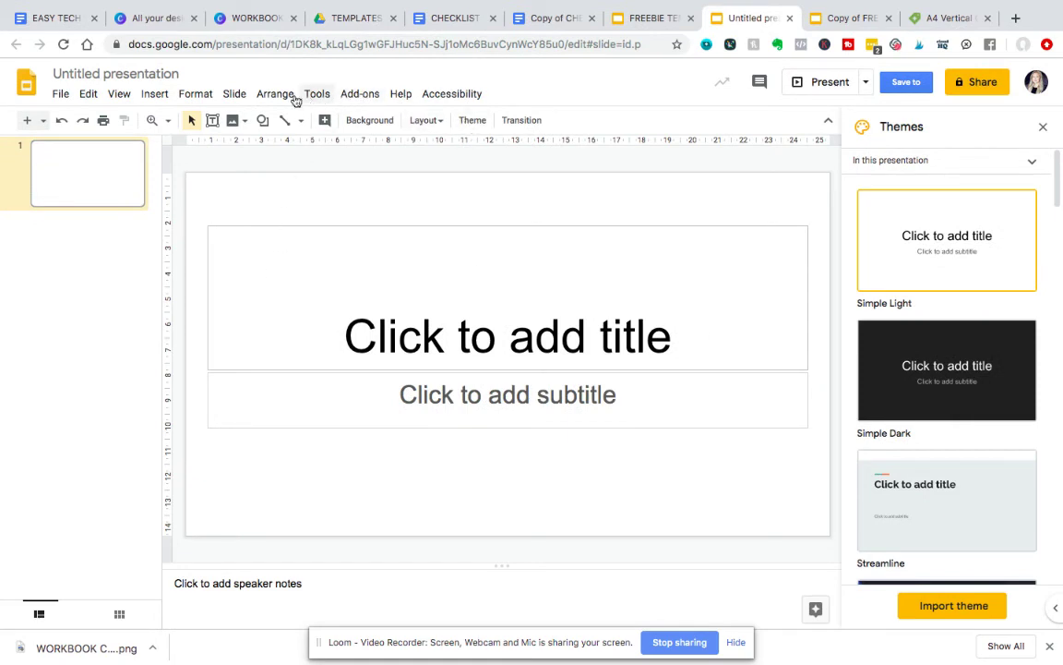
pyautogui.click(151, 95)
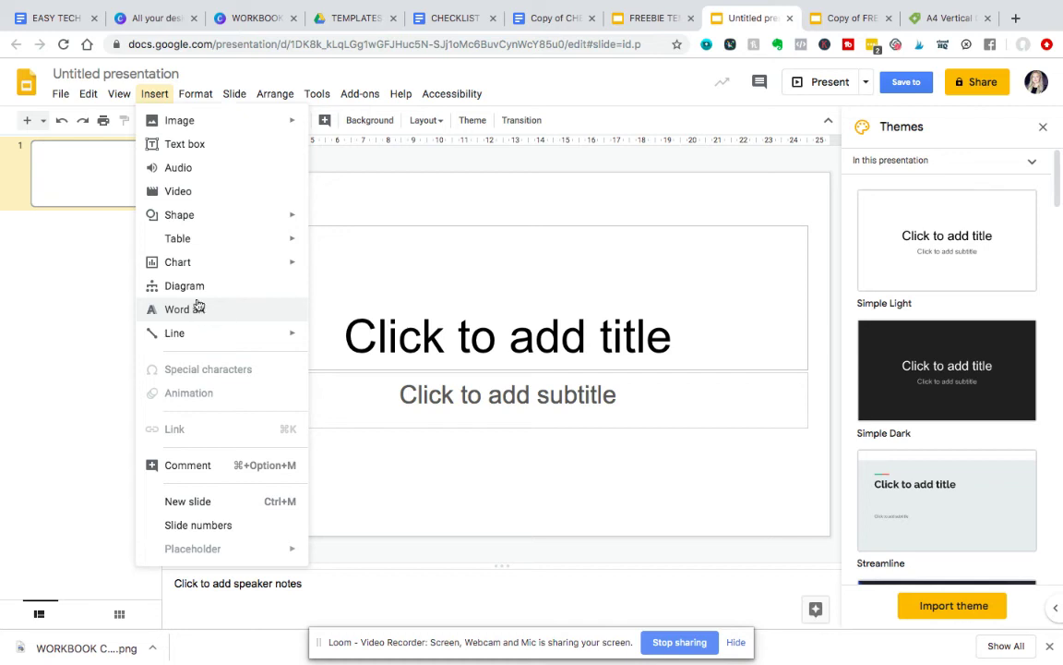
pyautogui.click(647, 19)
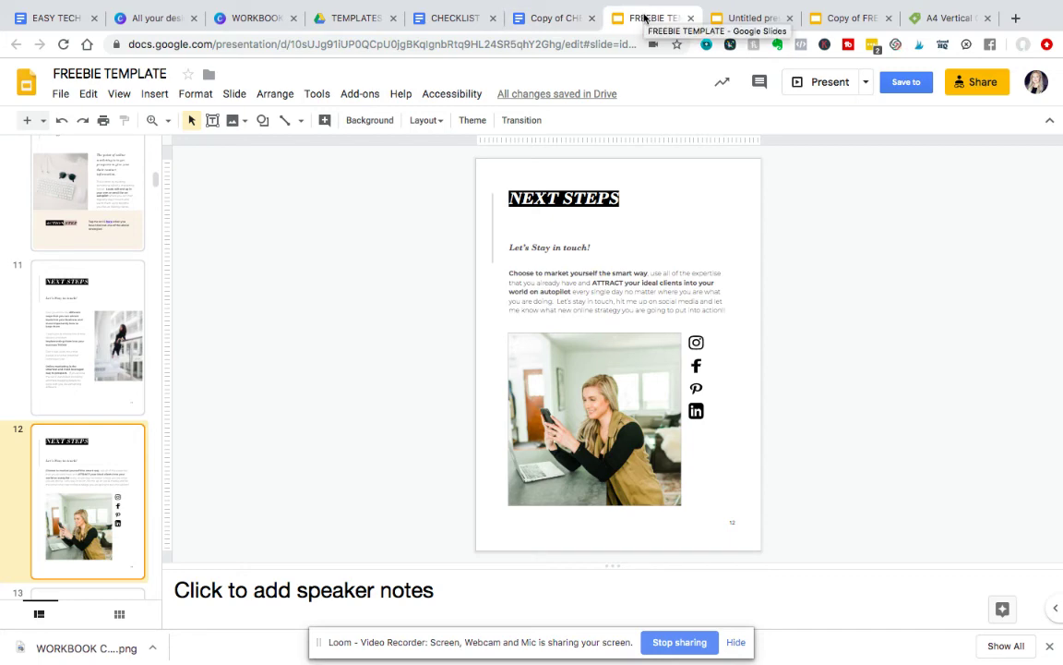
# Examine the cover image in the original CHECKLIST document and compare it with the checklist cover on page 1 of the Canva design
pyautogui.click(456, 19)
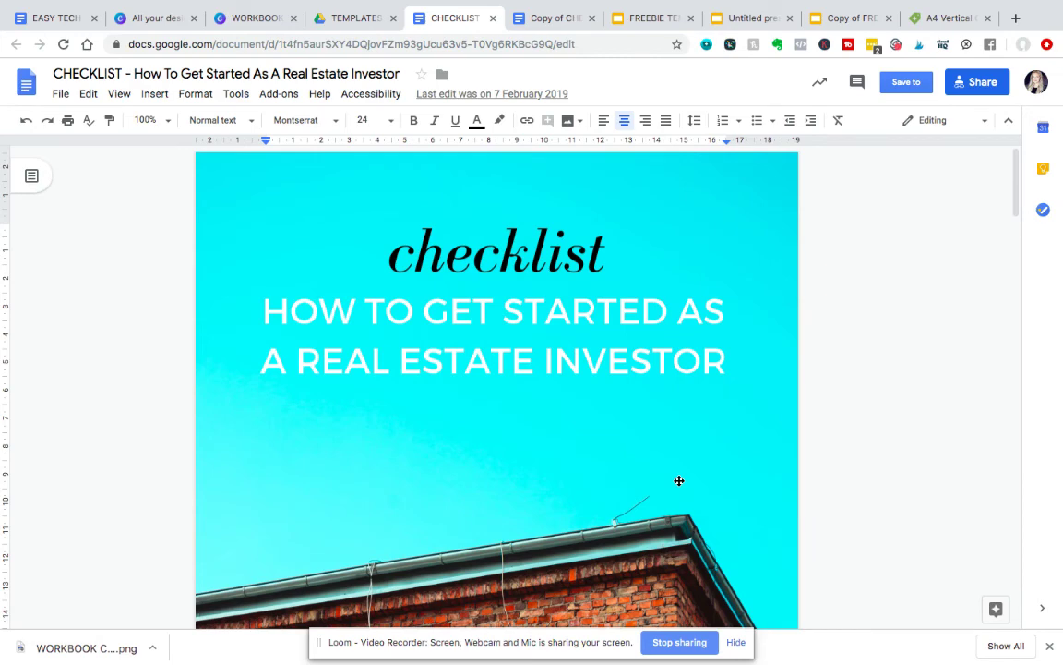
pyautogui.scroll(-3, 678, 480)
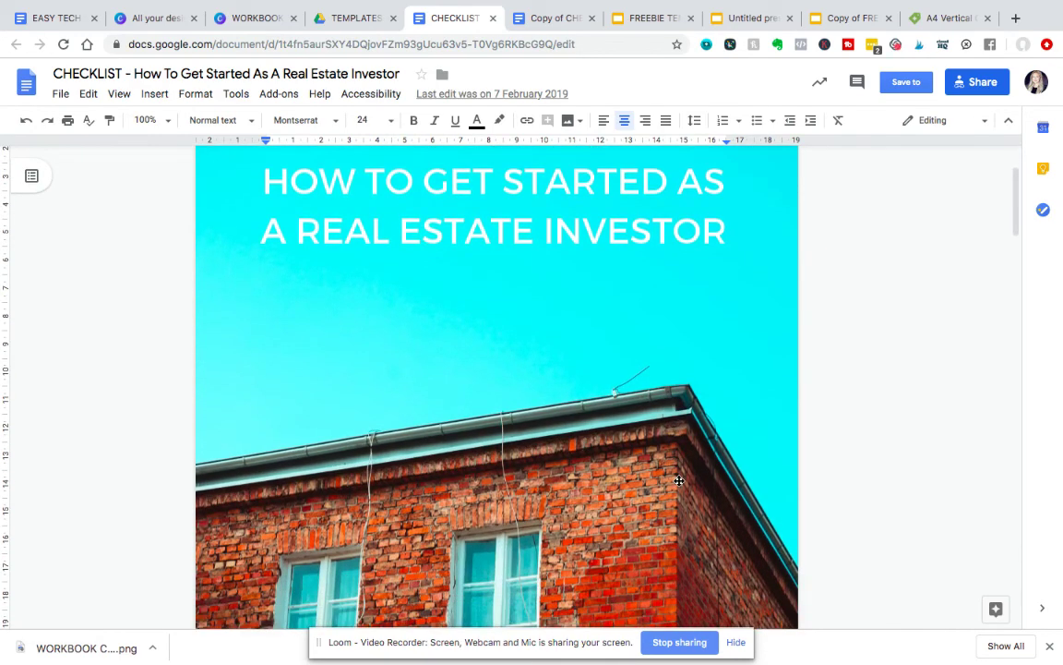
pyautogui.scroll(-3, 679, 480)
pyautogui.scroll(6, 678, 480)
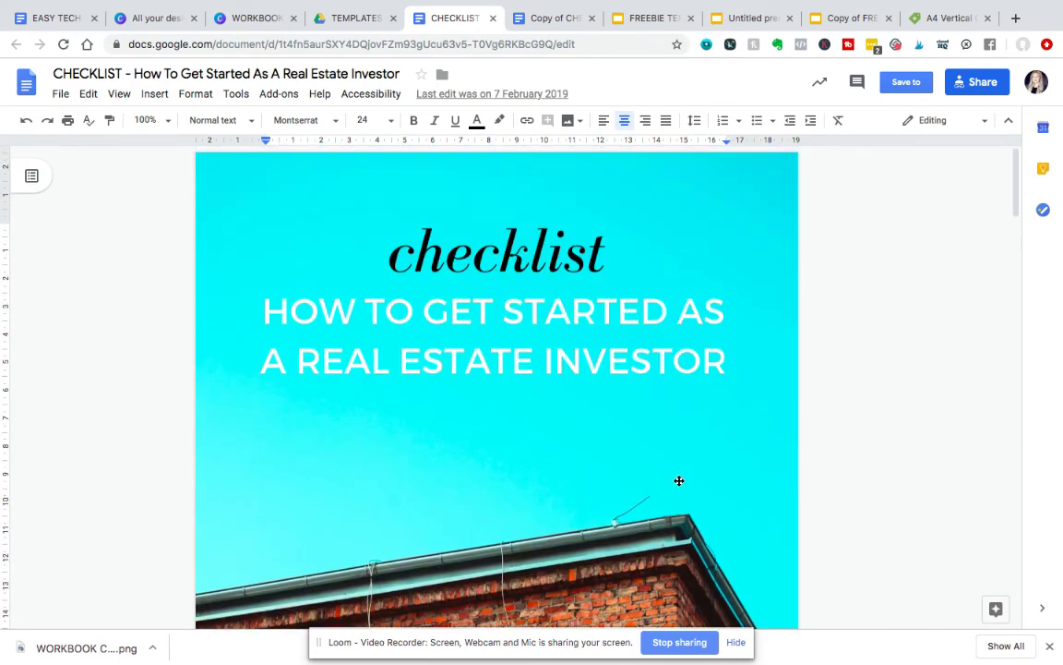
pyautogui.click(624, 308)
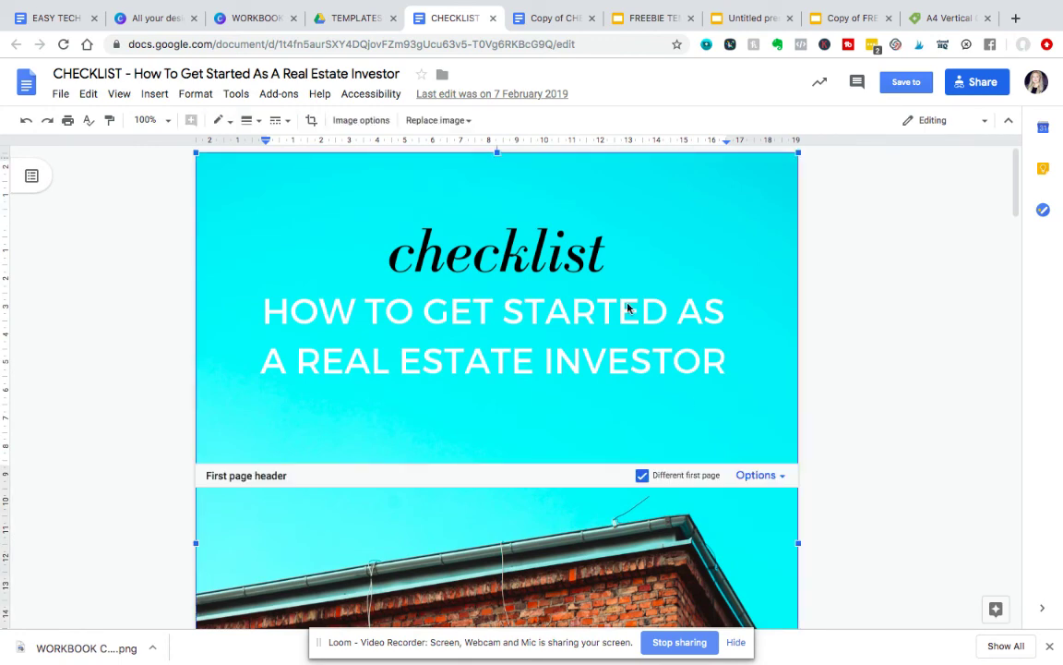
pyautogui.click(248, 20)
pyautogui.scroll(10, 699, 280)
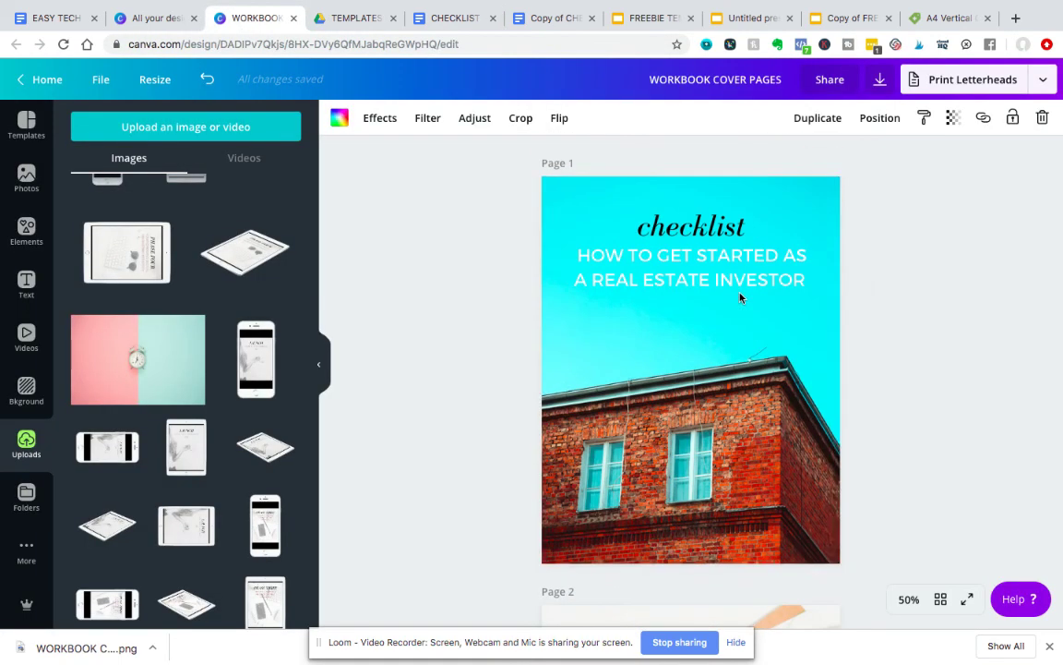
# Switch to the Copy of CHECKLIST document and inspect the checkbox bullet style available for the GET EDUCATED item
pyautogui.moveTo(496, 7)
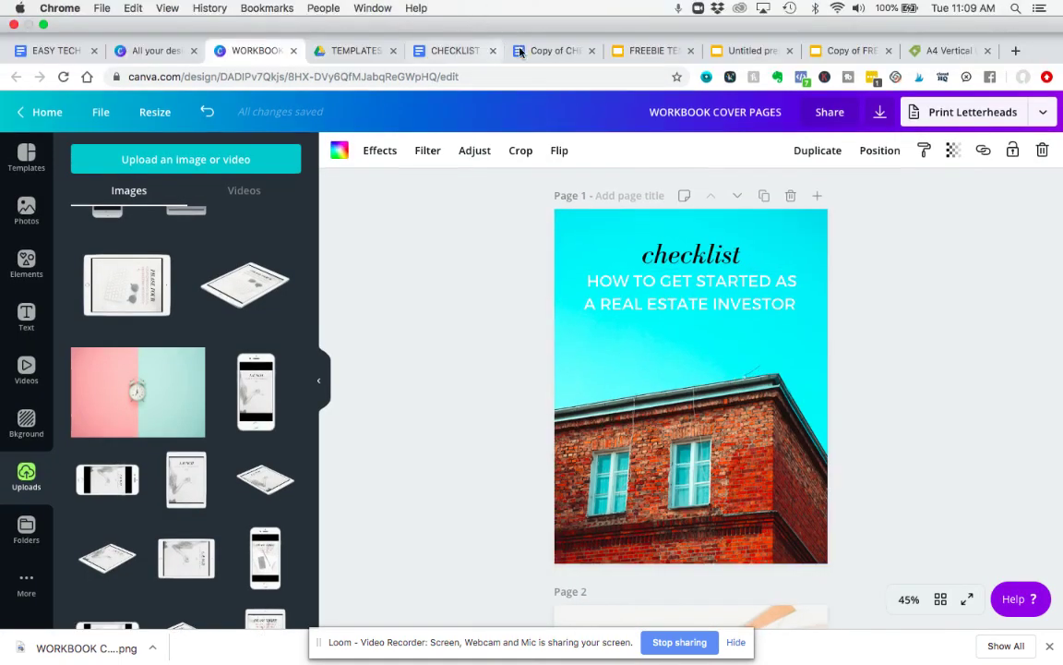
pyautogui.click(547, 53)
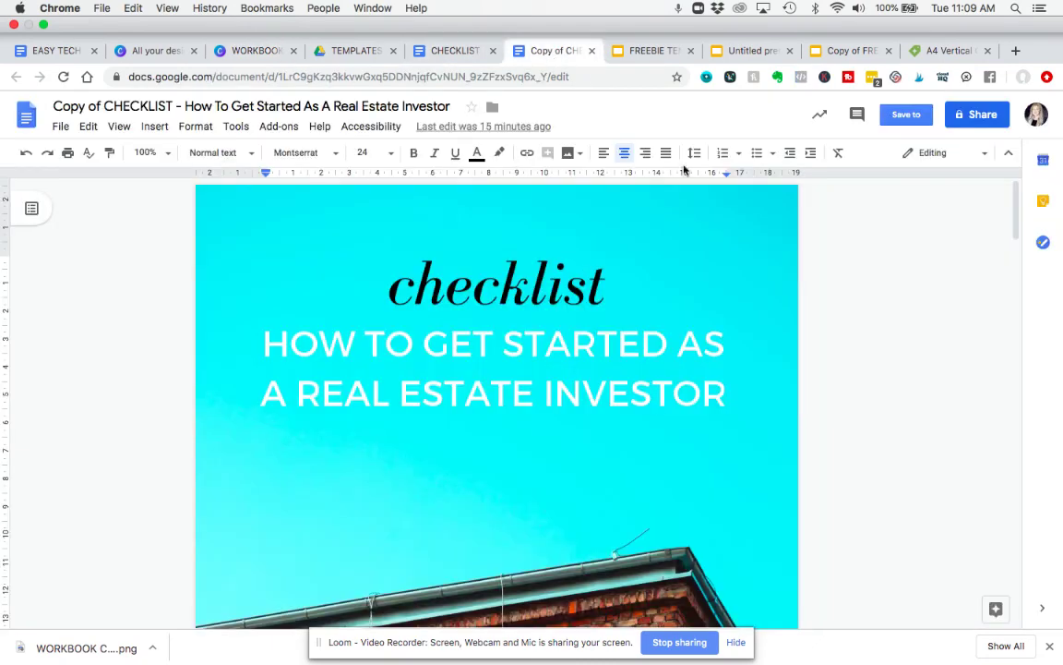
pyautogui.scroll(-10, 773, 430)
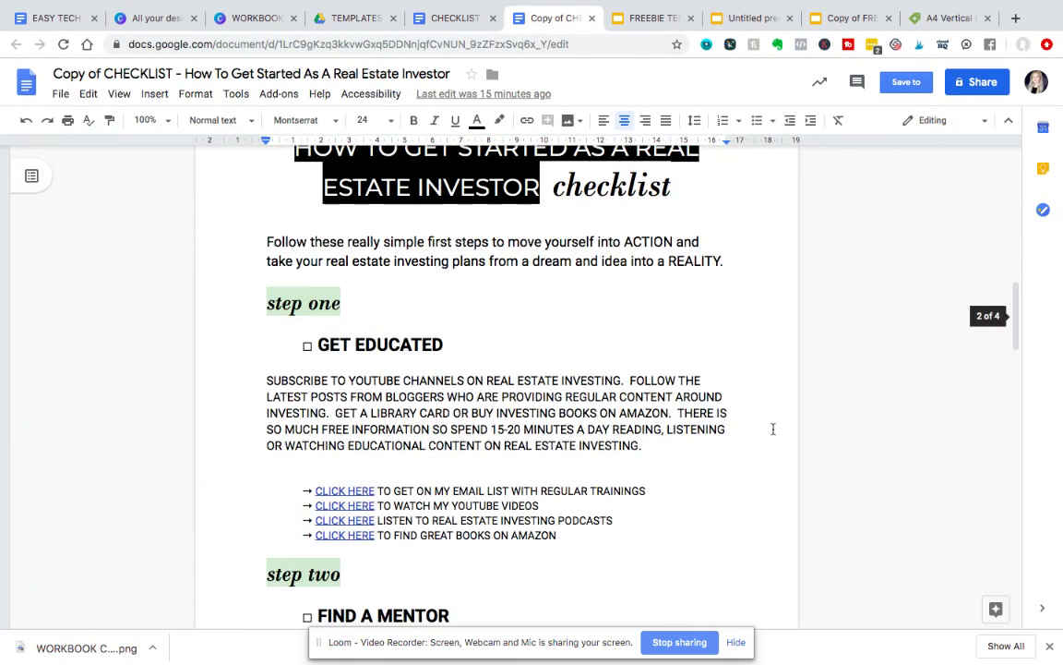
pyautogui.scroll(-1, 773, 429)
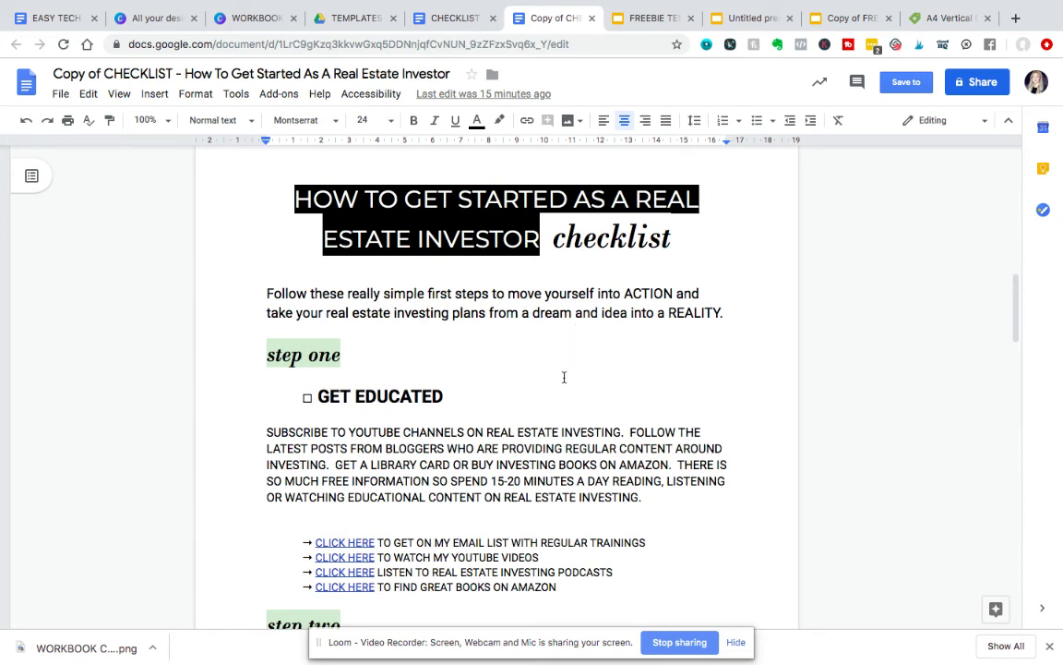
pyautogui.click(305, 380)
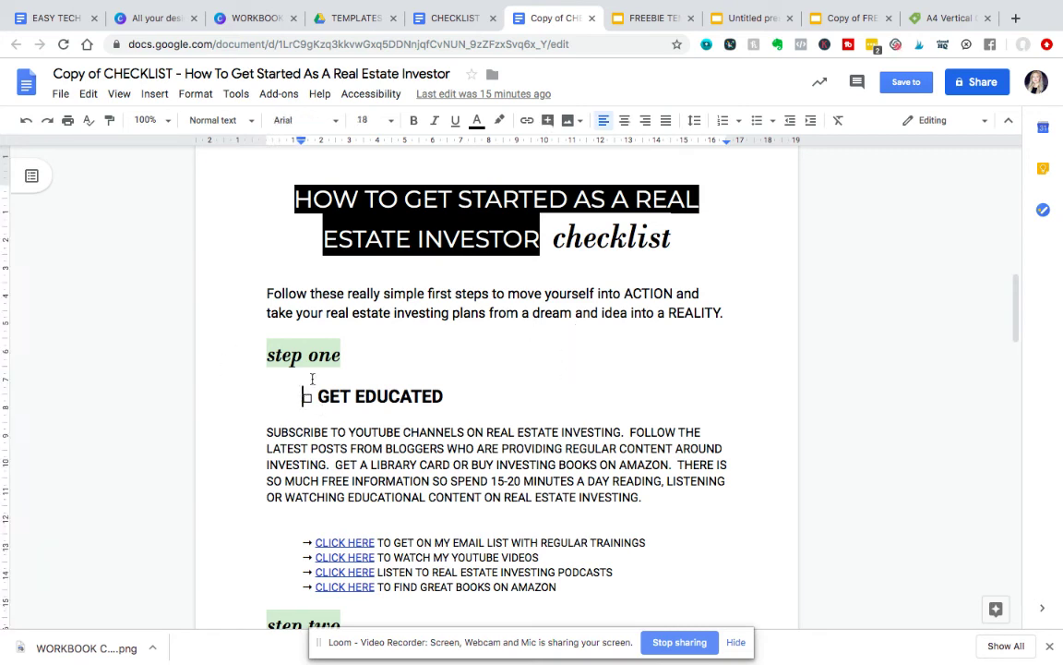
pyautogui.click(773, 121)
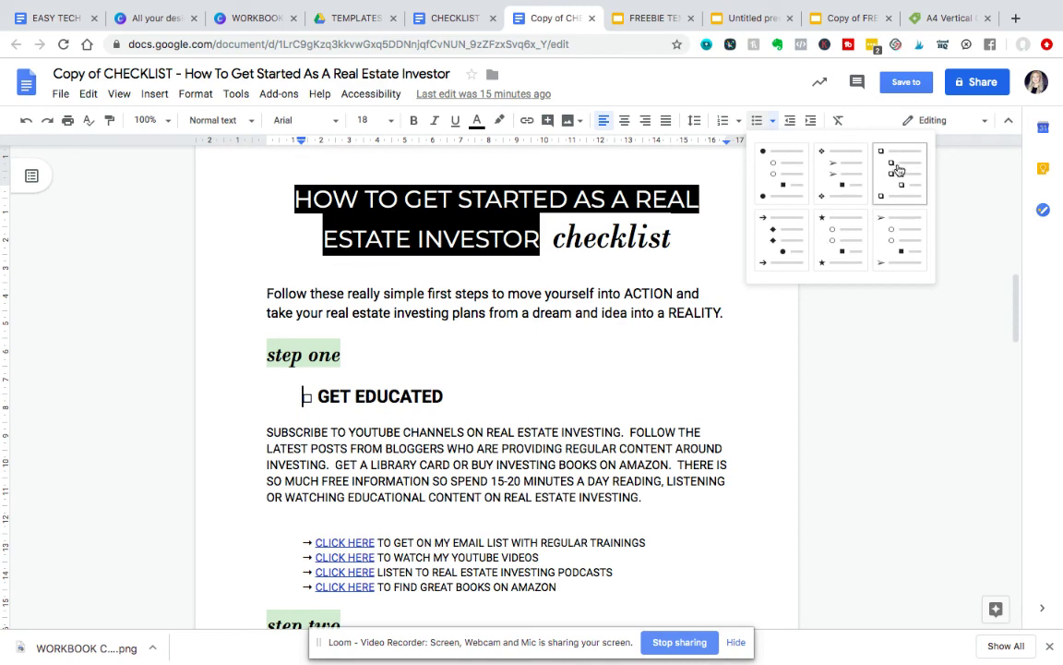
pyautogui.click(453, 523)
# Skim the checklist copy from step one to step five, and return to step one
pyautogui.scroll(-4, 453, 524)
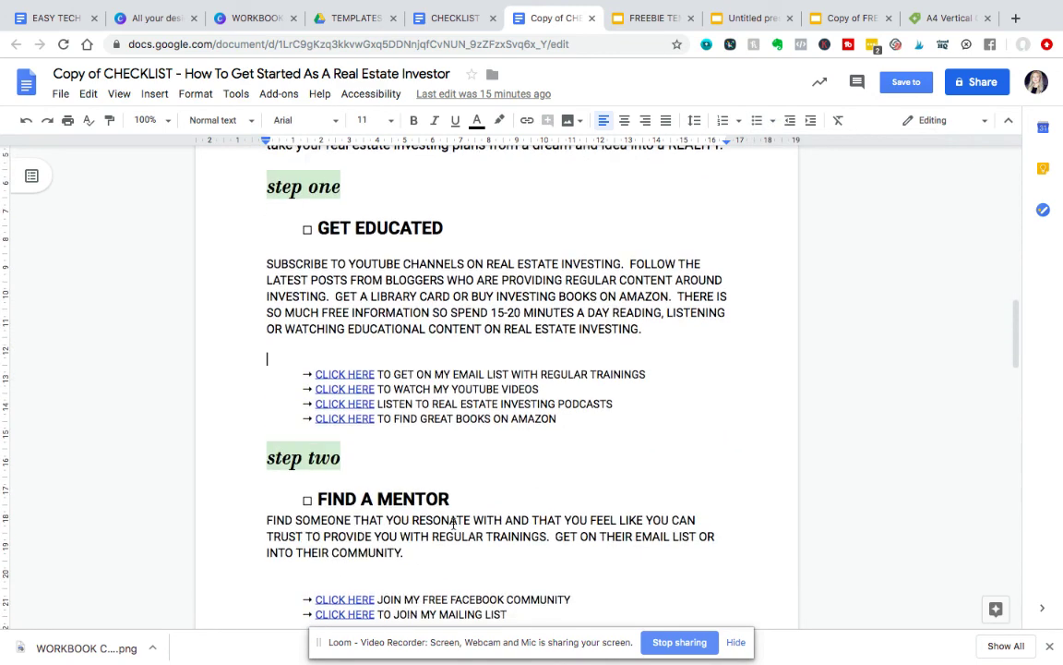
pyautogui.scroll(2, 453, 524)
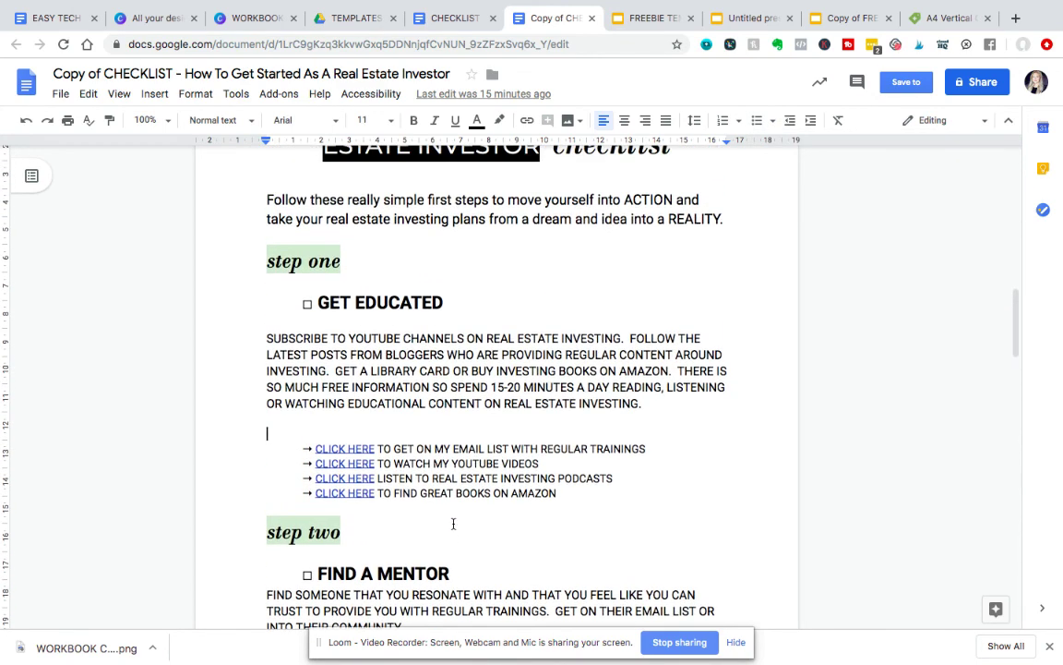
pyautogui.scroll(-6, 453, 524)
pyautogui.scroll(-9, 453, 523)
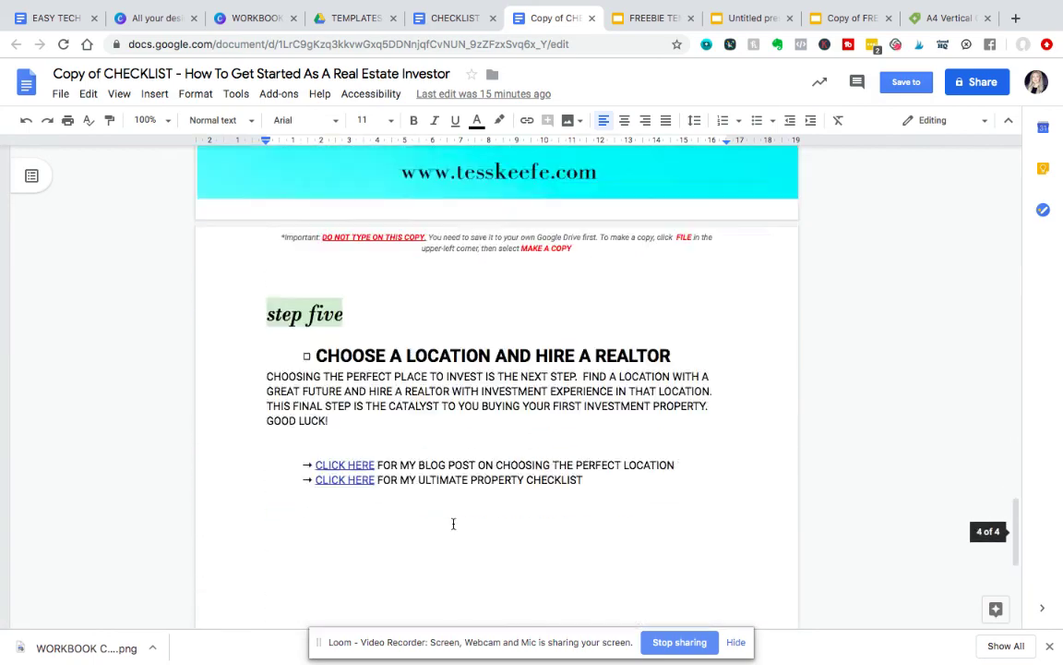
pyautogui.scroll(20, 453, 524)
pyautogui.scroll(-9, 453, 523)
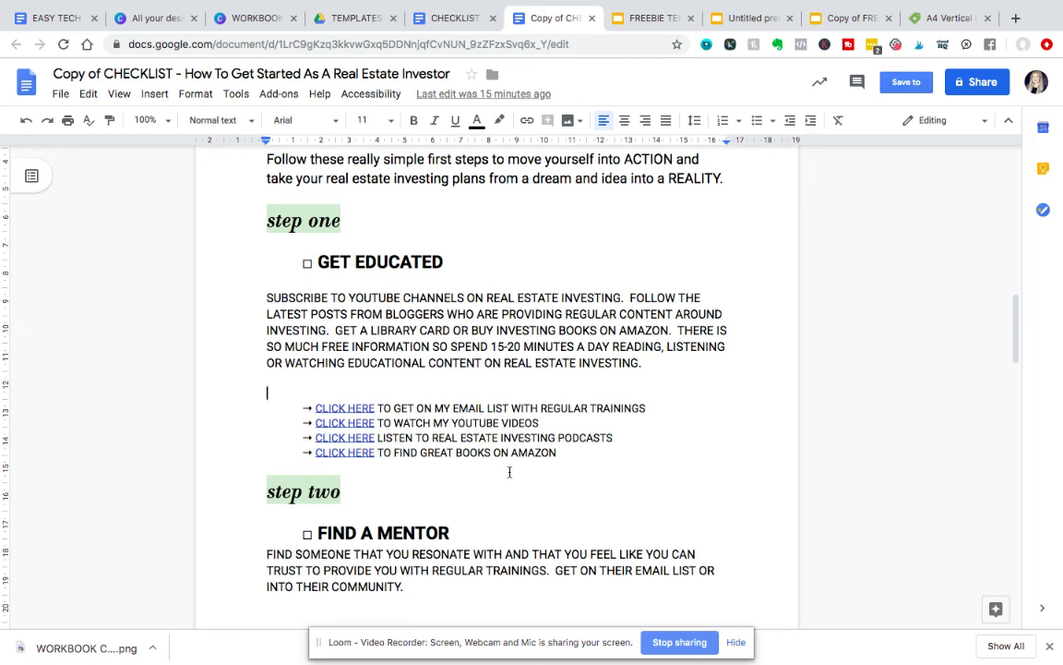
# Examine the headings, checkbox items, link lists and page footers of steps two to five in the checklist copy
pyautogui.scroll(-3, 509, 471)
pyautogui.scroll(-2, 509, 472)
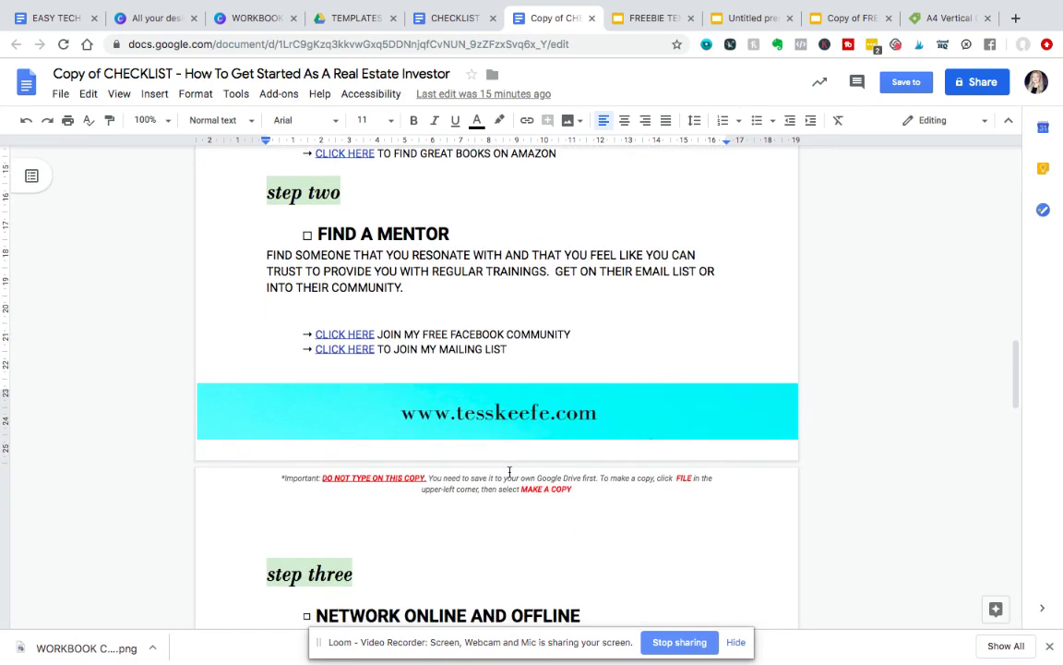
pyautogui.scroll(-5, 510, 472)
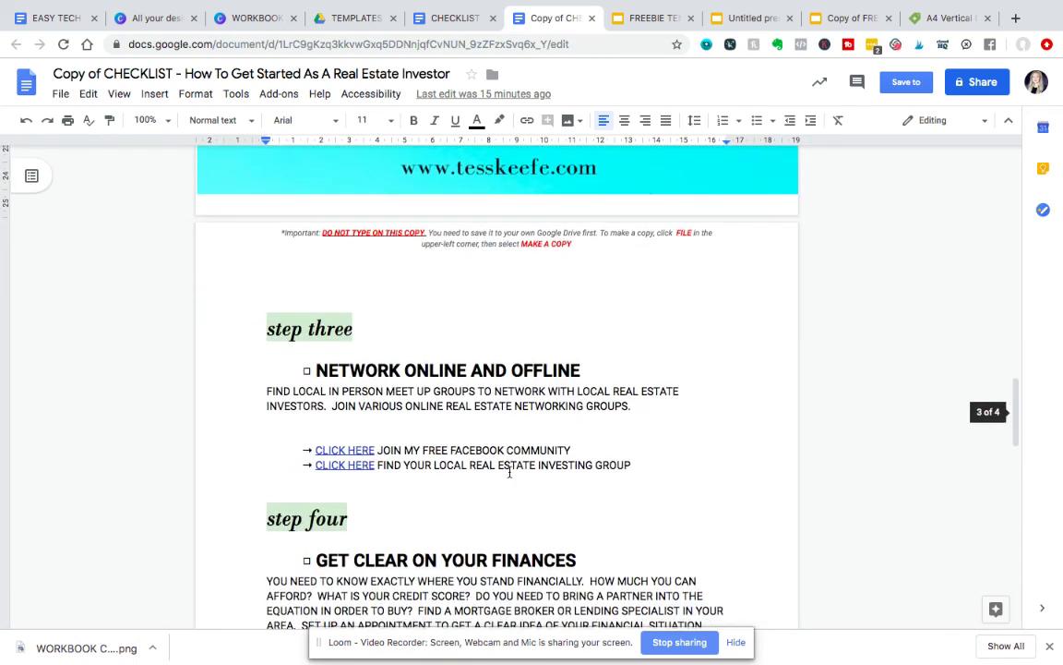
pyautogui.scroll(-2, 510, 472)
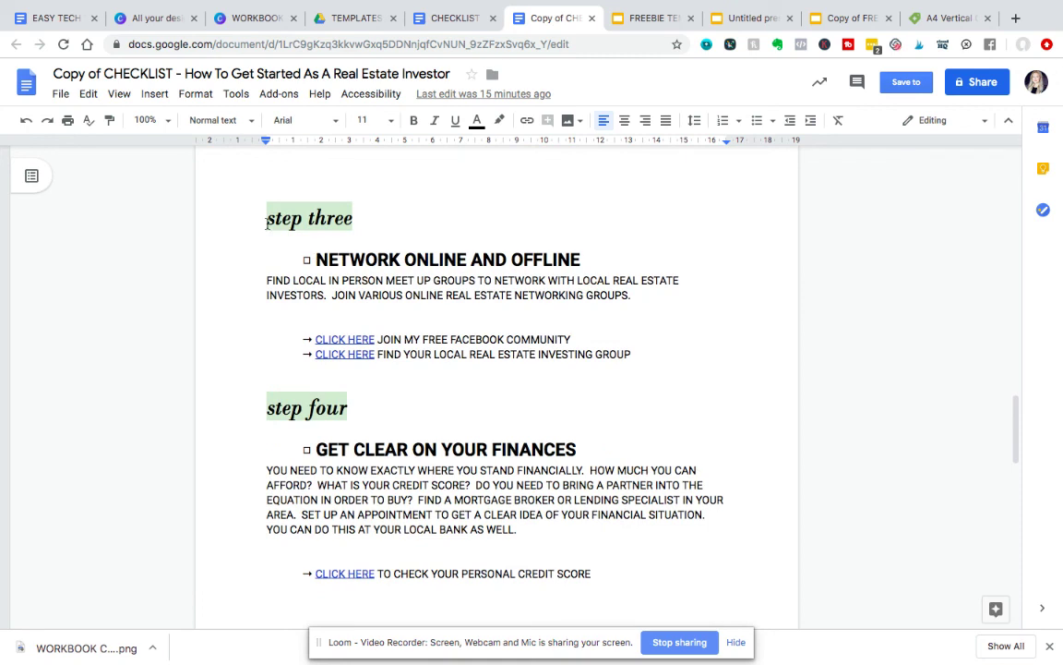
pyautogui.click(267, 221)
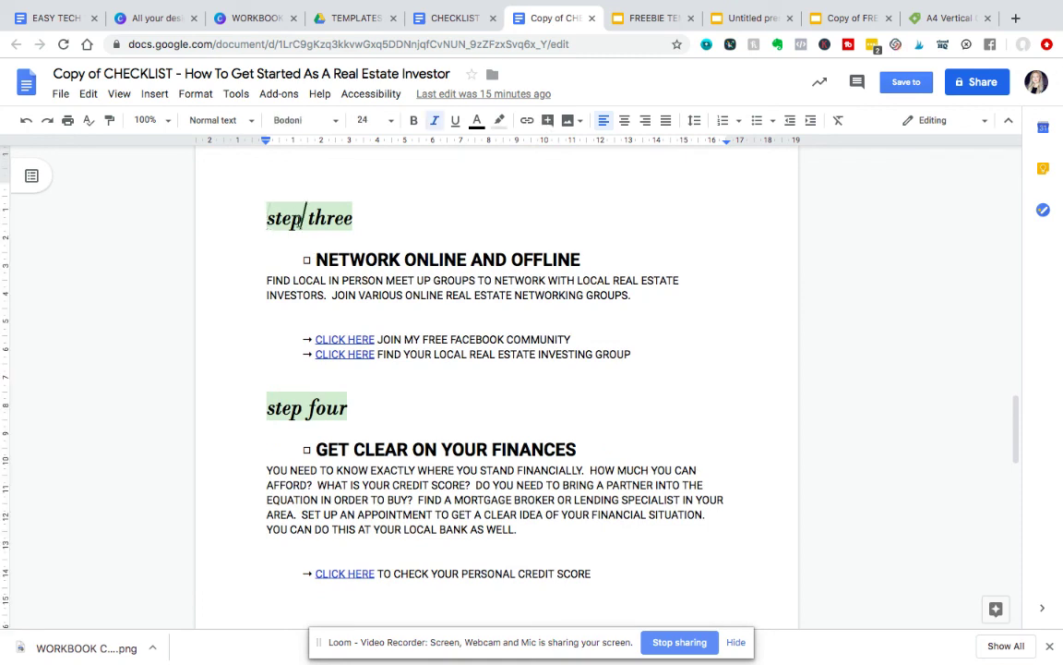
pyautogui.click(389, 260)
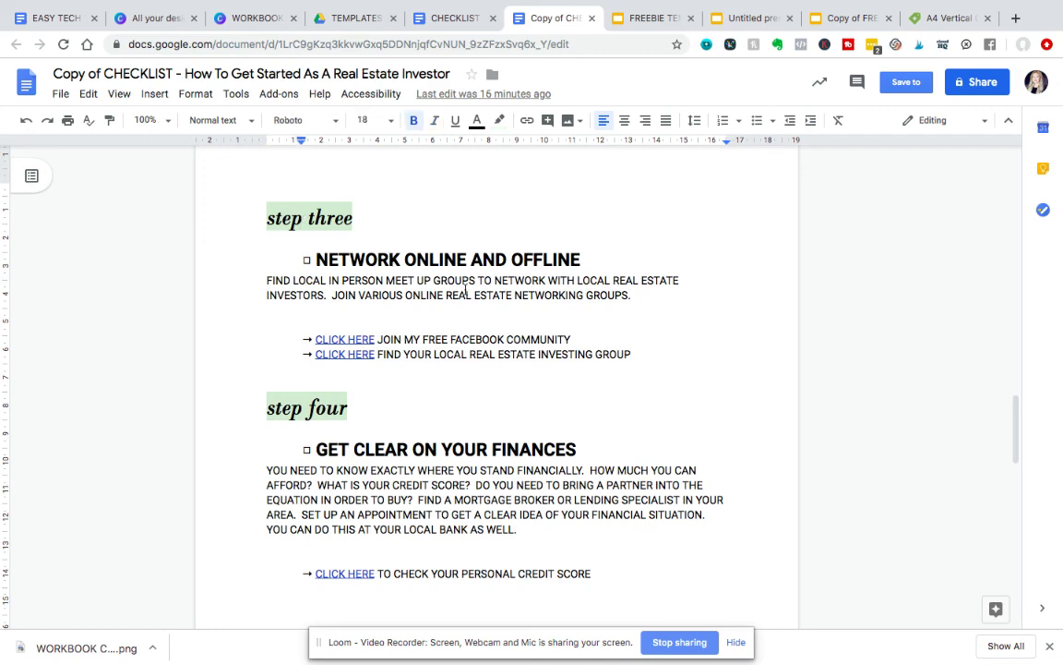
pyautogui.scroll(-3, 431, 396)
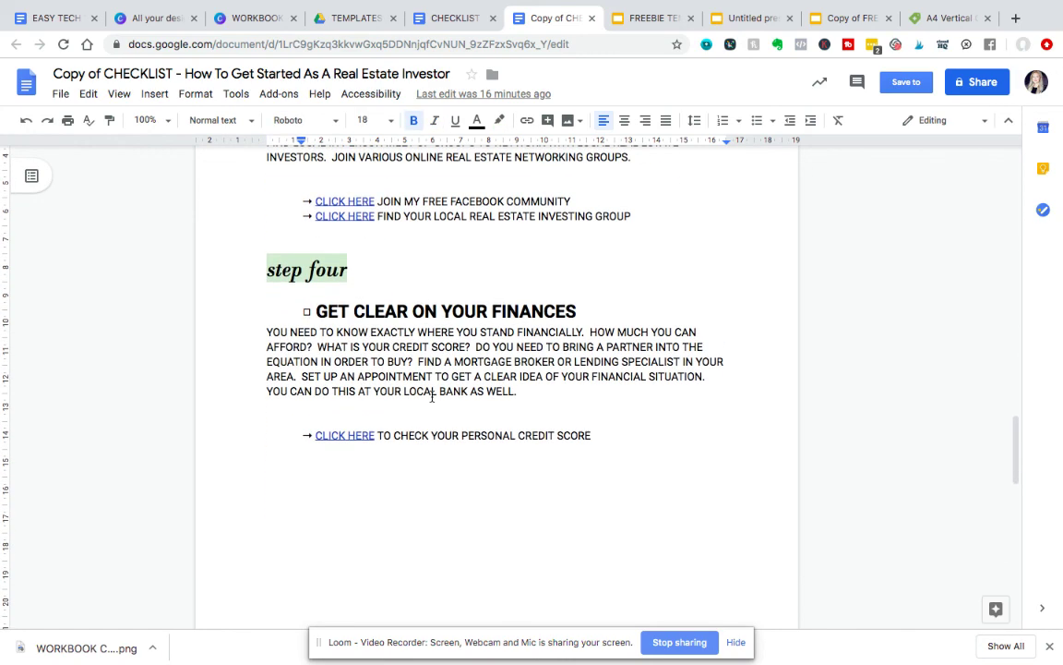
pyautogui.scroll(-6, 431, 396)
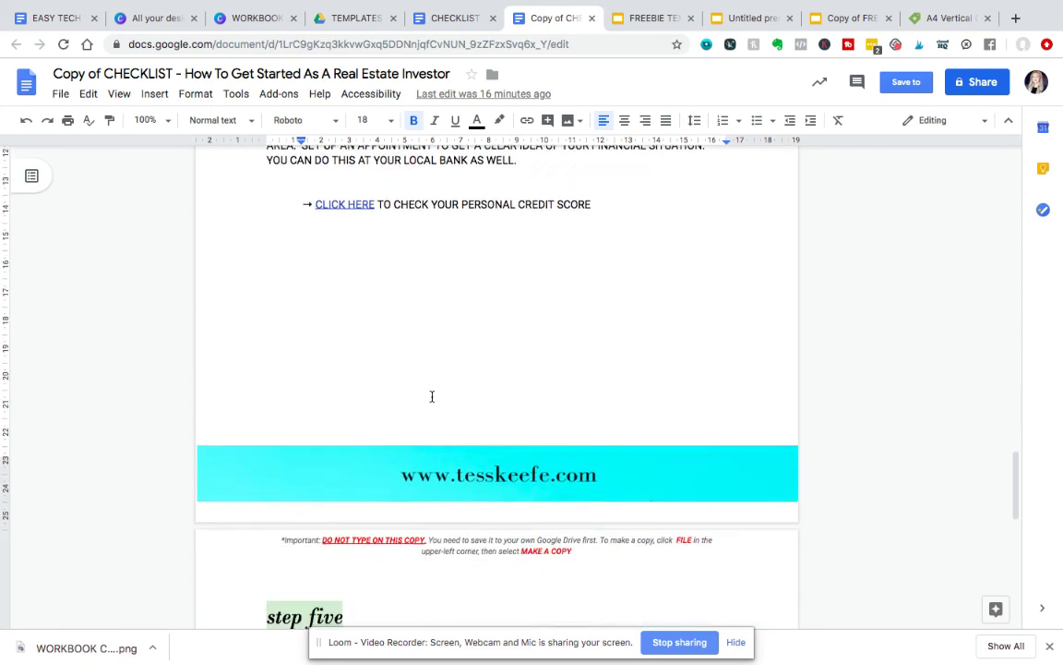
pyautogui.scroll(-5, 432, 397)
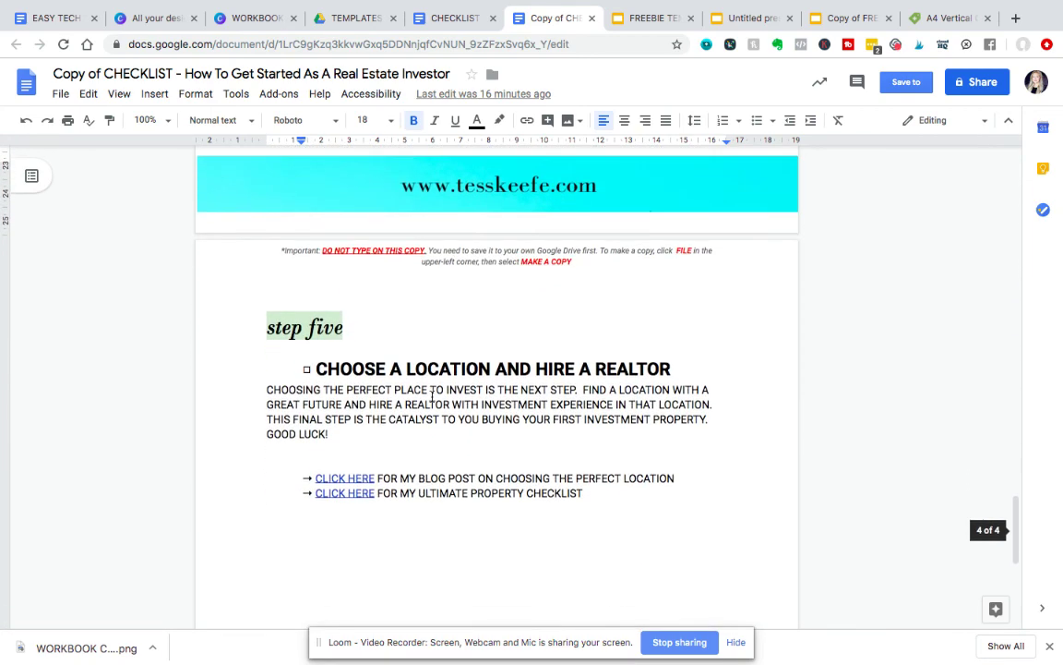